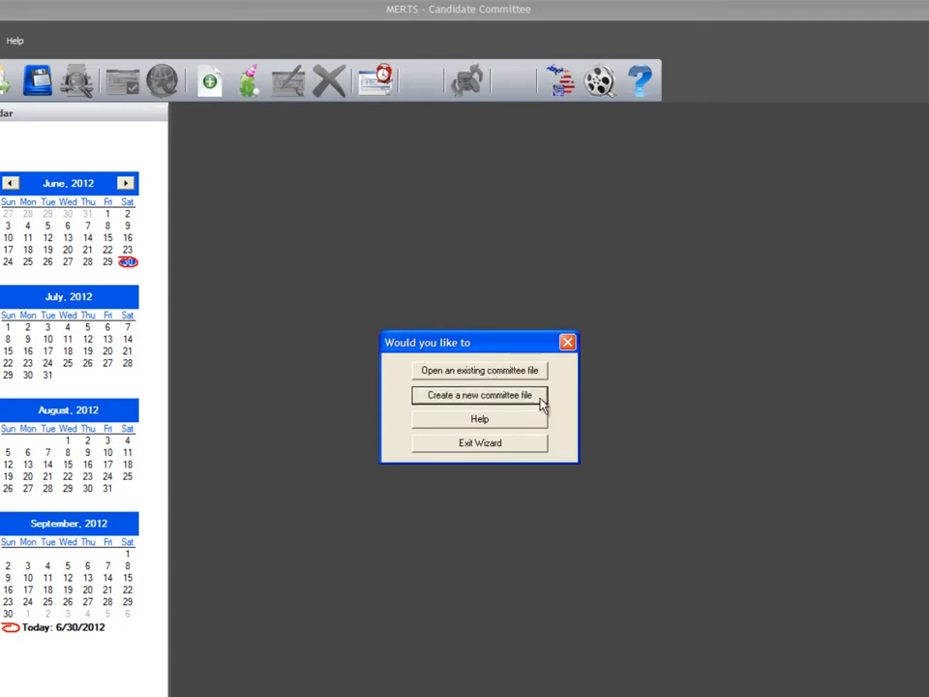
- Create a new committee file, accept the first-time filing statement and continue to the committee information
left_click(543, 404)
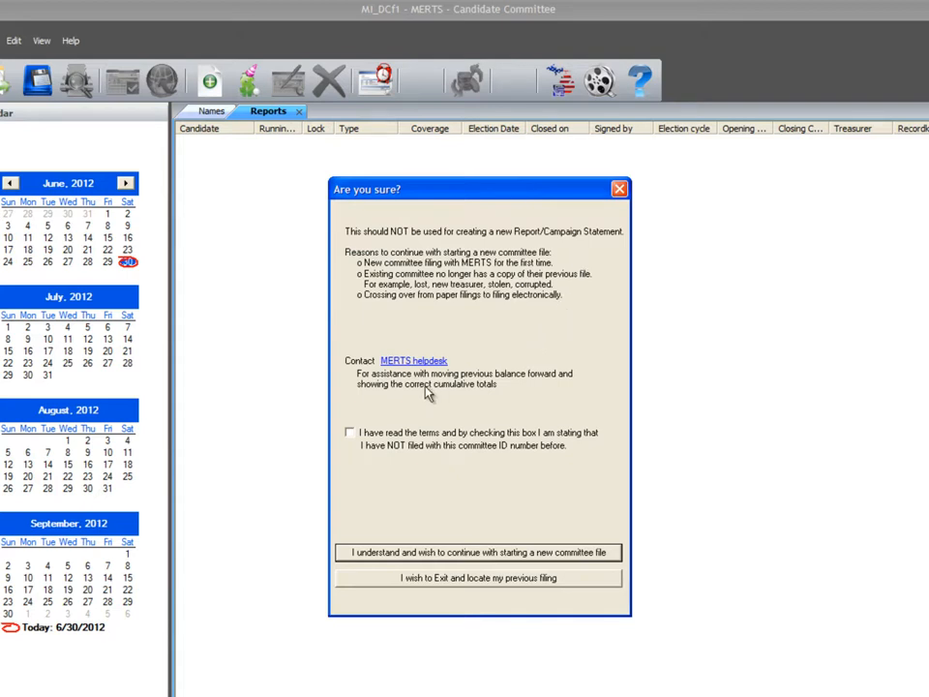
left_click(350, 434)
left_click(612, 554)
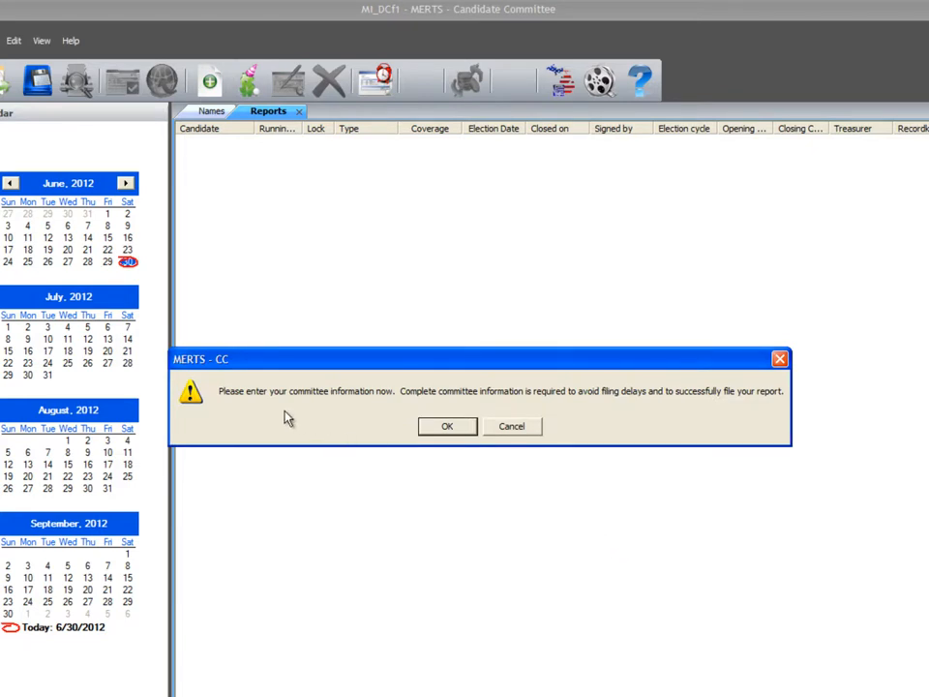
left_click(446, 436)
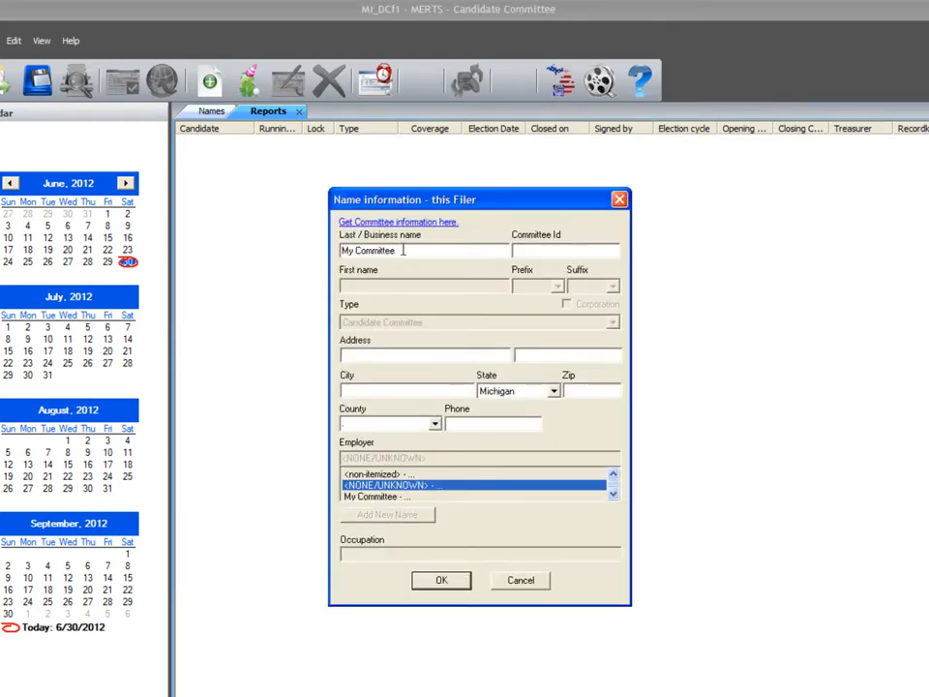
- Replace the placeholder business name with the committee's full name and fill in its committee ID
left_click_drag(403, 250, 316, 251)
type("COMMITTEE TO ELECT ")
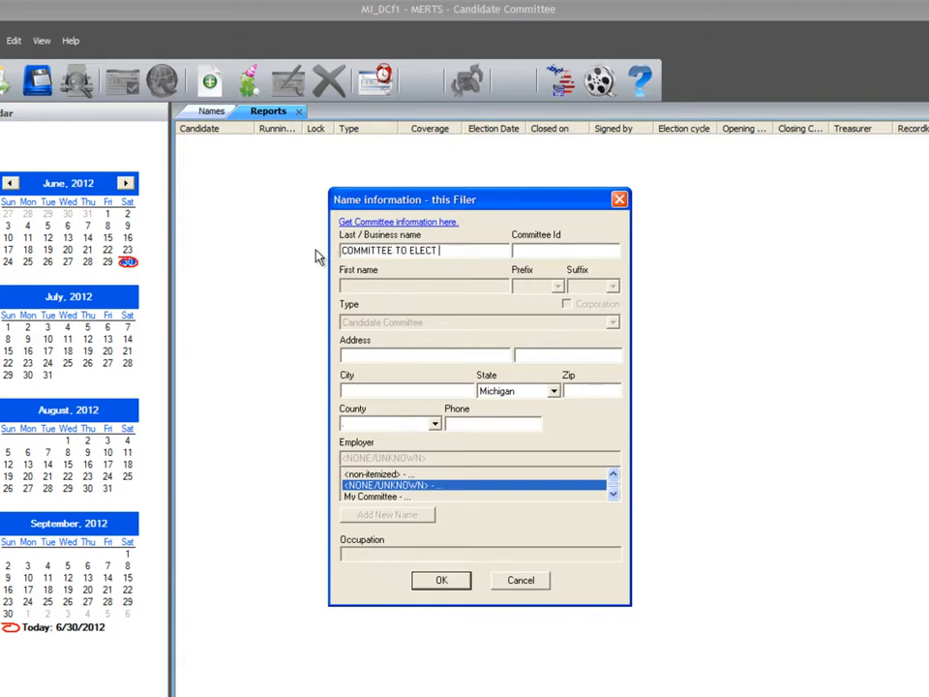
type("JOHN SMITH")
type("123456")
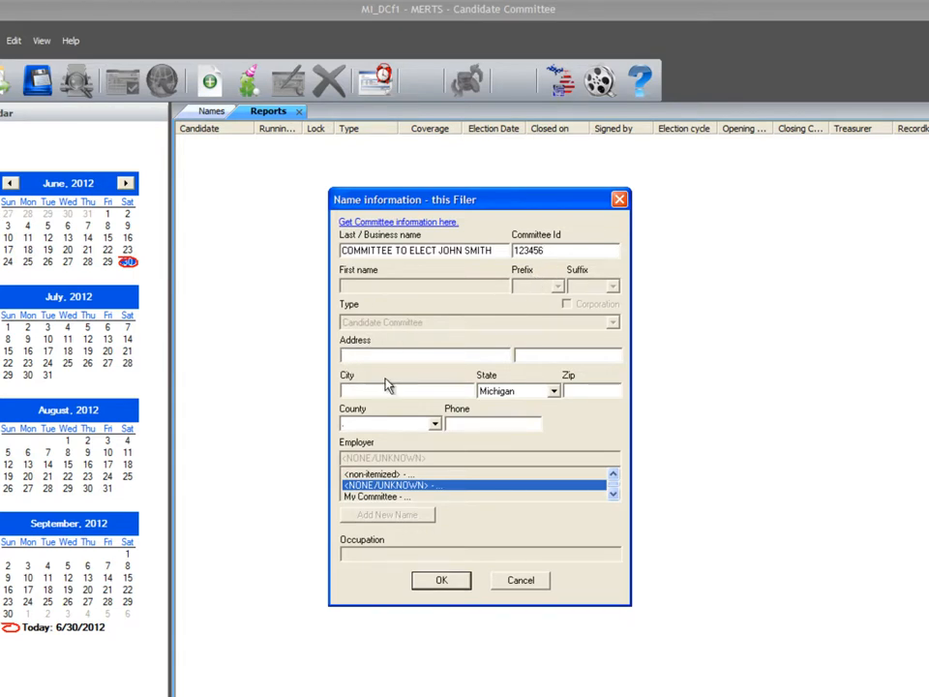
- Fill in the committee's street address, city and zip code, and save the filer information
type("123 MAIN STREET")
left_click(385, 385)
type("LANSING")
key("Tab")
key("Tab")
type("45577")
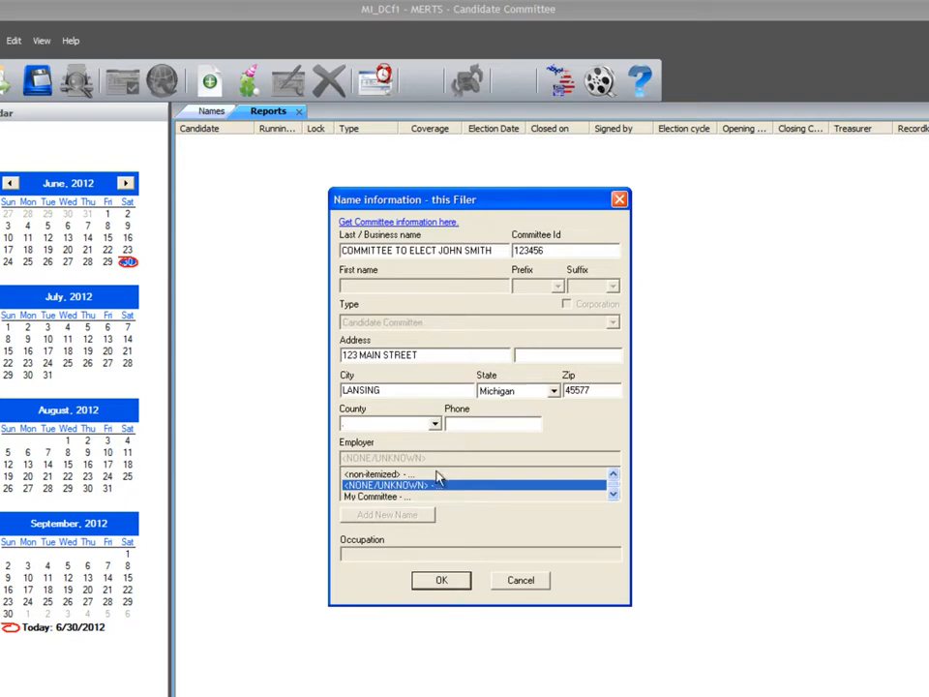
left_click(437, 583)
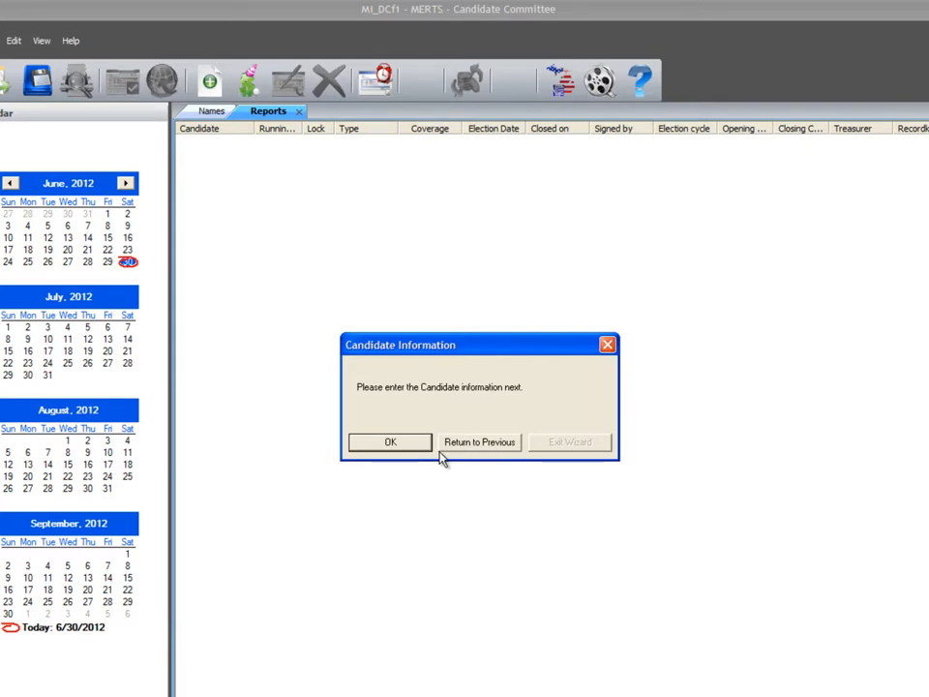
- Continue to the candidate information and enter the candidate's last and first name
left_click(391, 442)
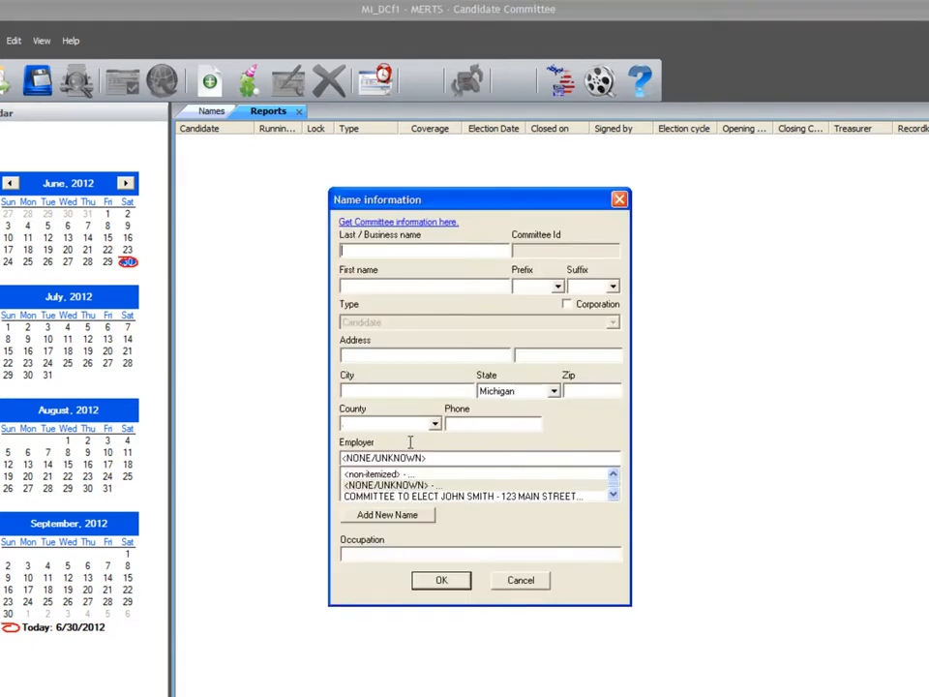
type("SMITH")
key("Tab")
type("JOHN")
- Fill in the candidate's street address, city and zip code, and save the candidate record
left_click(357, 355)
type("456 MAI")
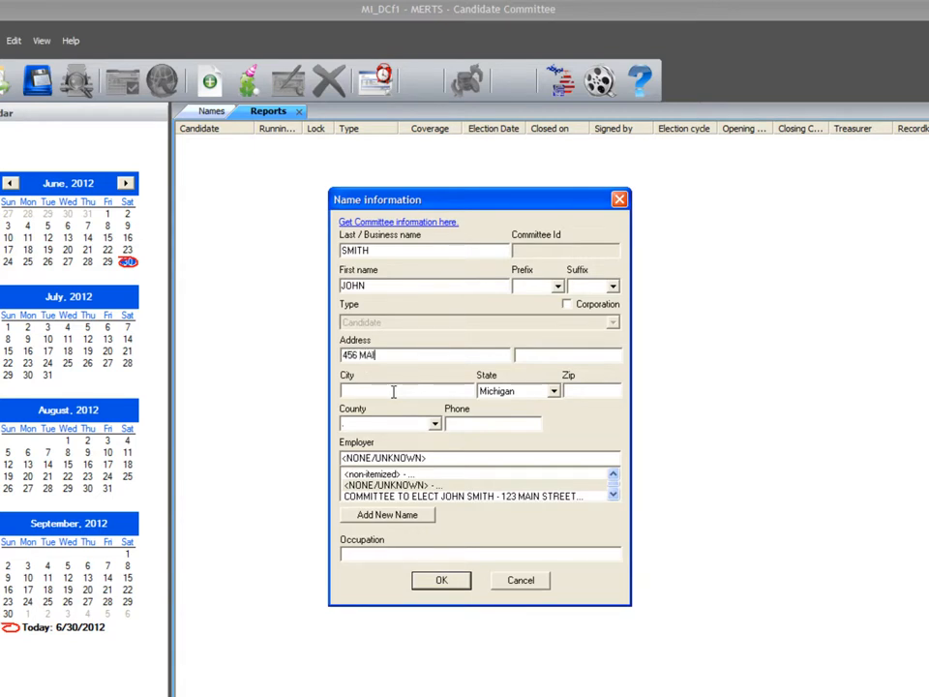
type("N STREET")
left_click(393, 391)
type("EAST LANSING")
key("Tab")
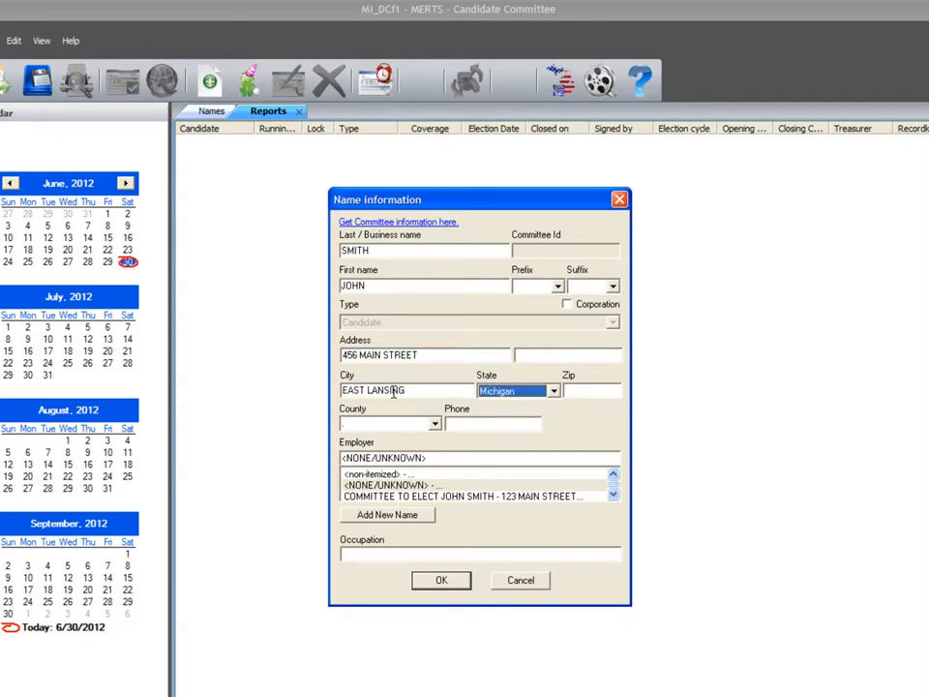
key("Tab")
type("47741")
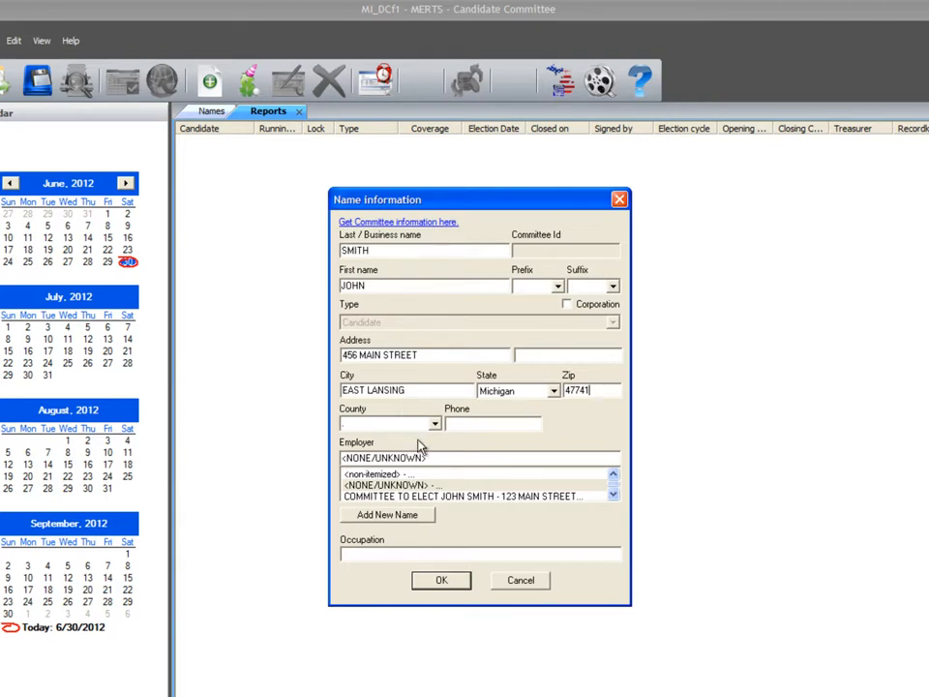
left_click(436, 580)
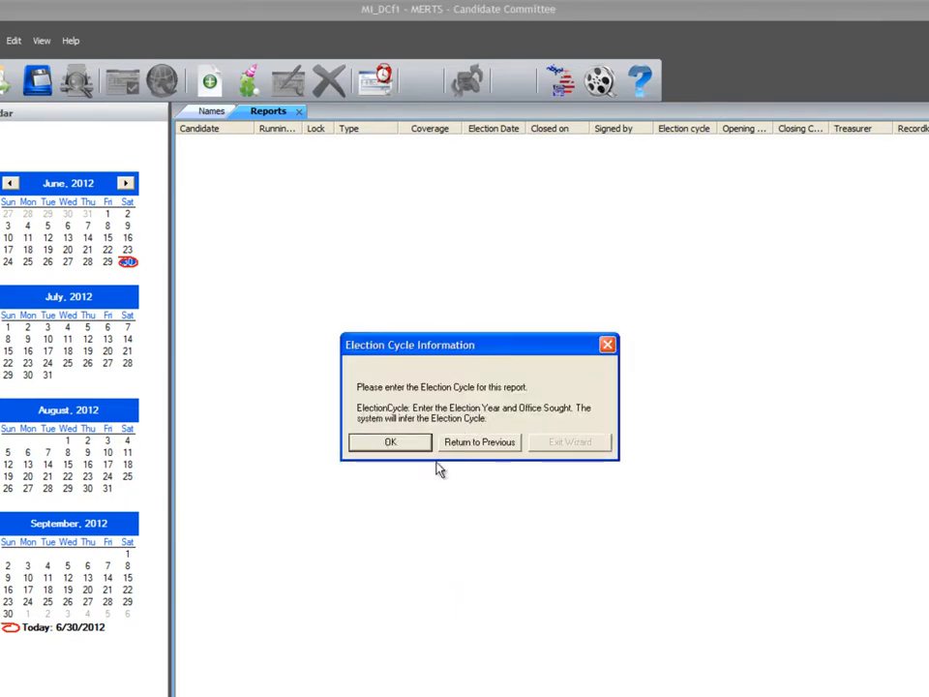
- Define the election cycle with State Representative as office sought and the name 11/12 2 YEAR, and confirm the modification
left_click(390, 442)
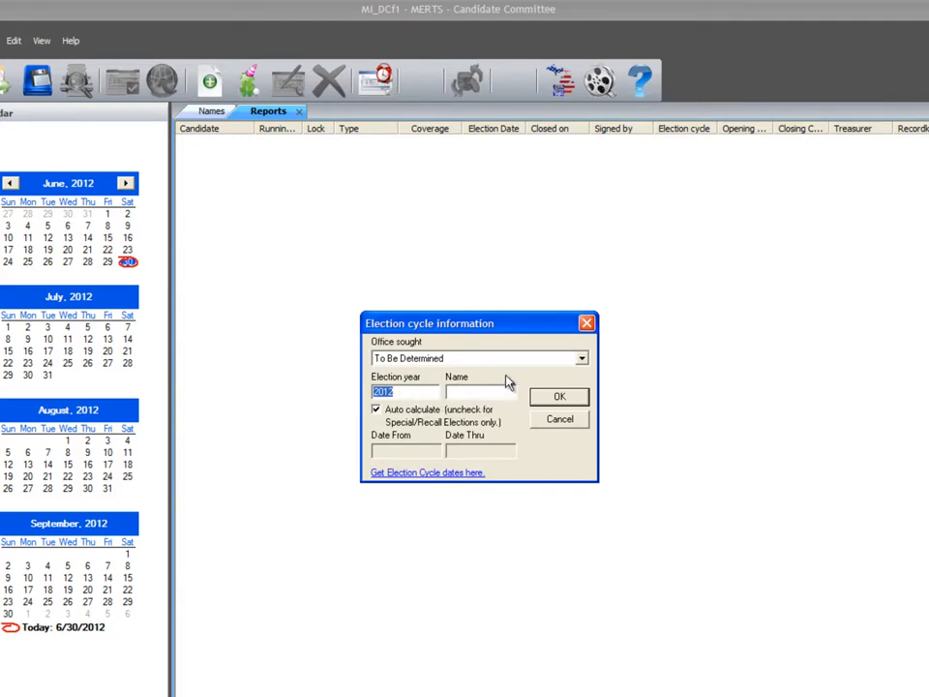
left_click(581, 359)
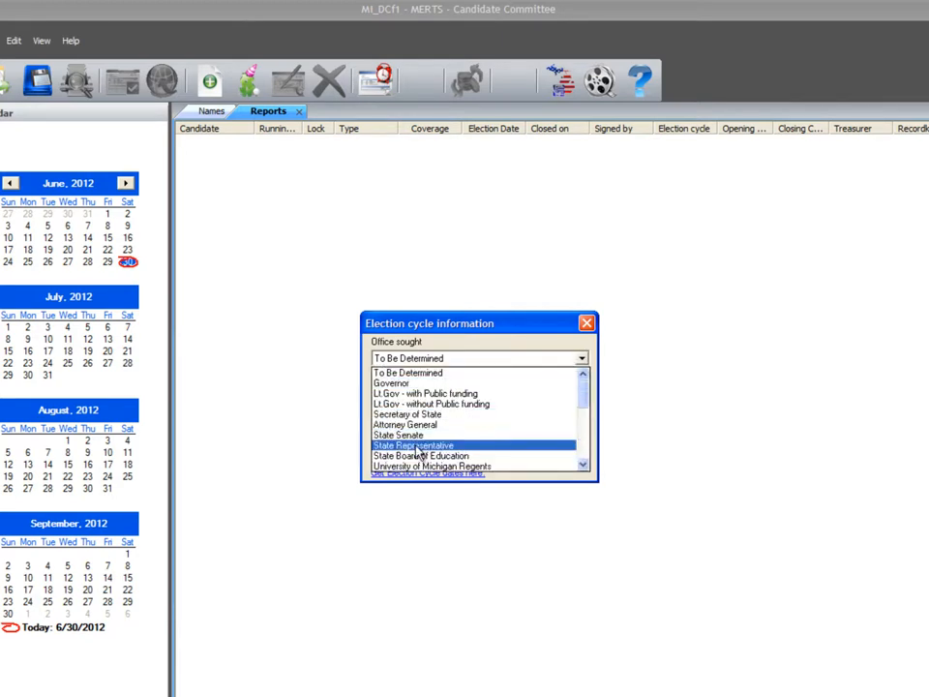
left_click(415, 446)
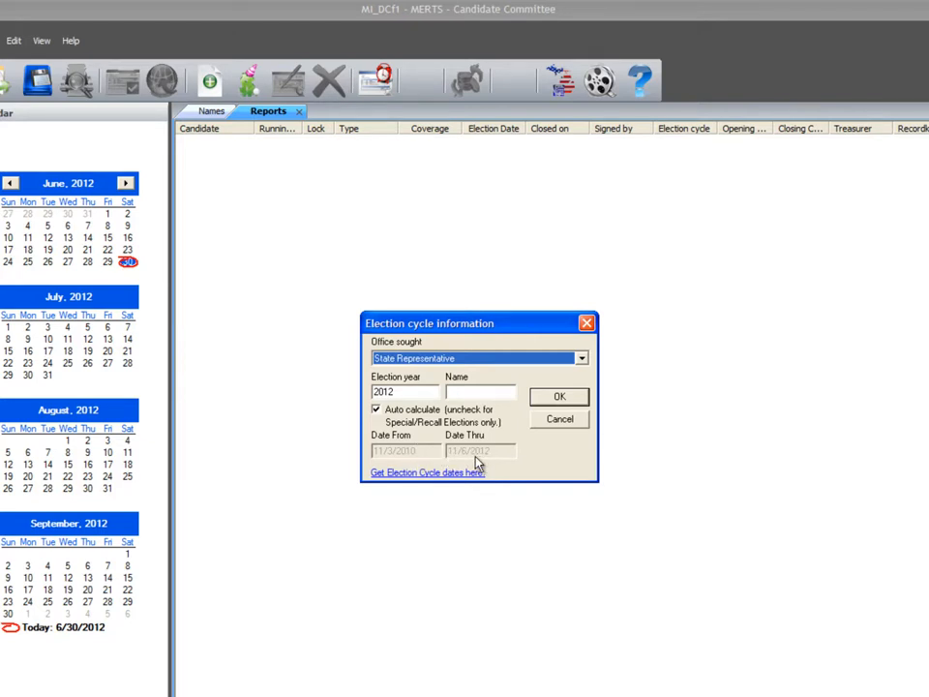
left_click(455, 390)
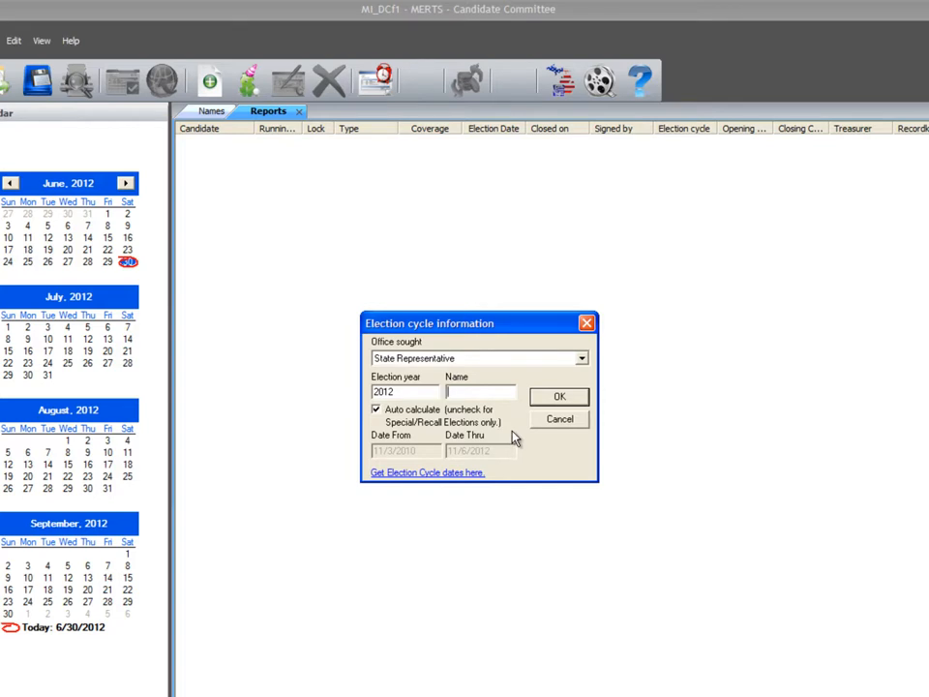
type("11/12 2 YEAR")
left_click(577, 398)
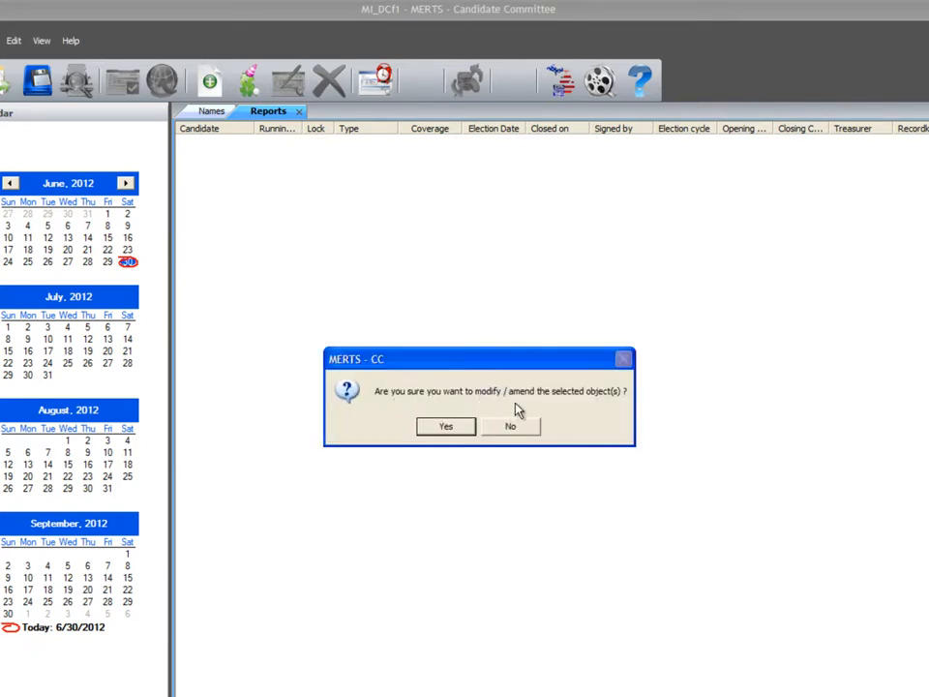
left_click(462, 434)
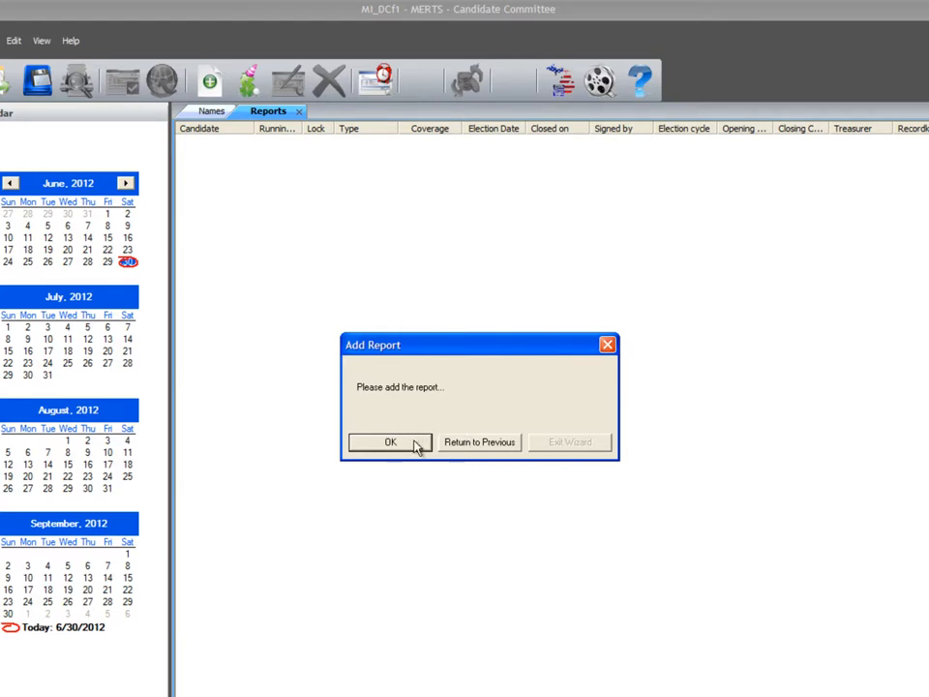
- Start the report with coverage dates from 1/1/12 through 7/22/12 and an election date of 8/7/12
left_click(417, 442)
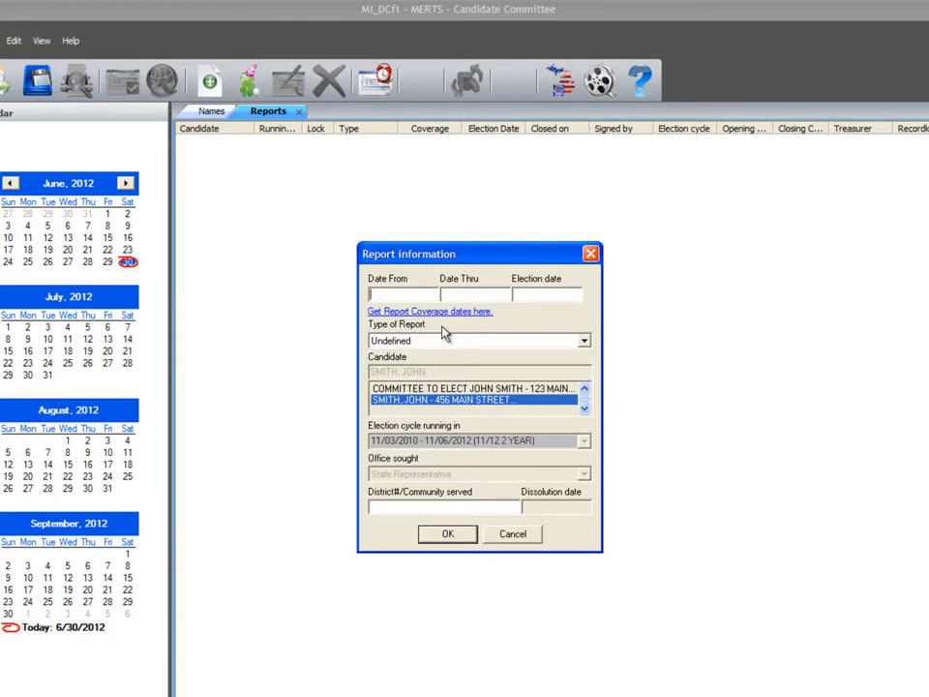
left_click(378, 295)
type("1/1/12")
type("7")
type("/22")
type("/12")
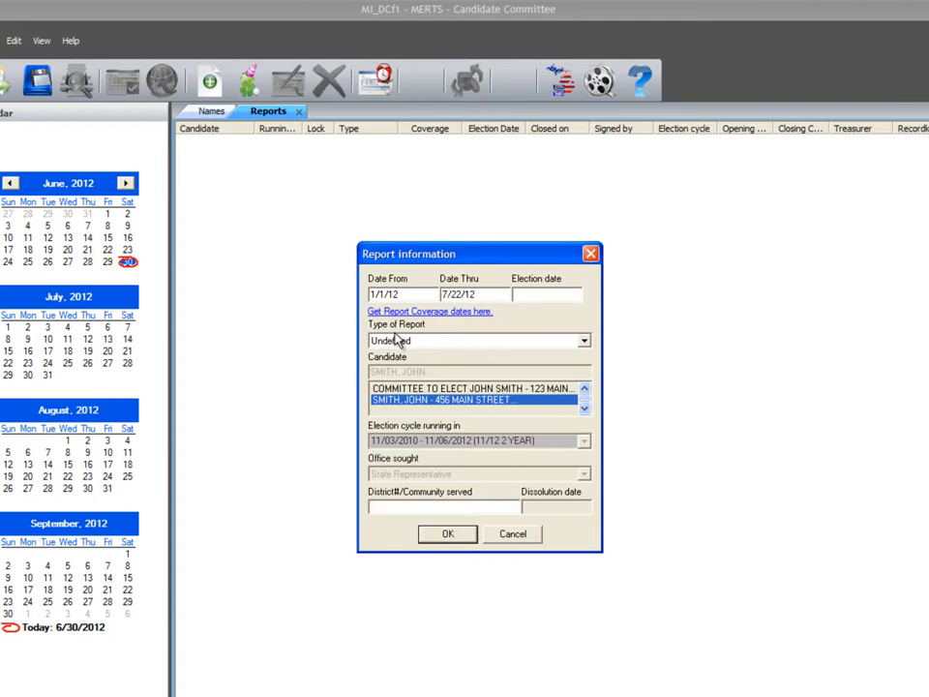
left_click(527, 293)
type("8/7/12")
- Set the report type to Pre-Election Primary and the district to 12, and save the report
left_click(584, 343)
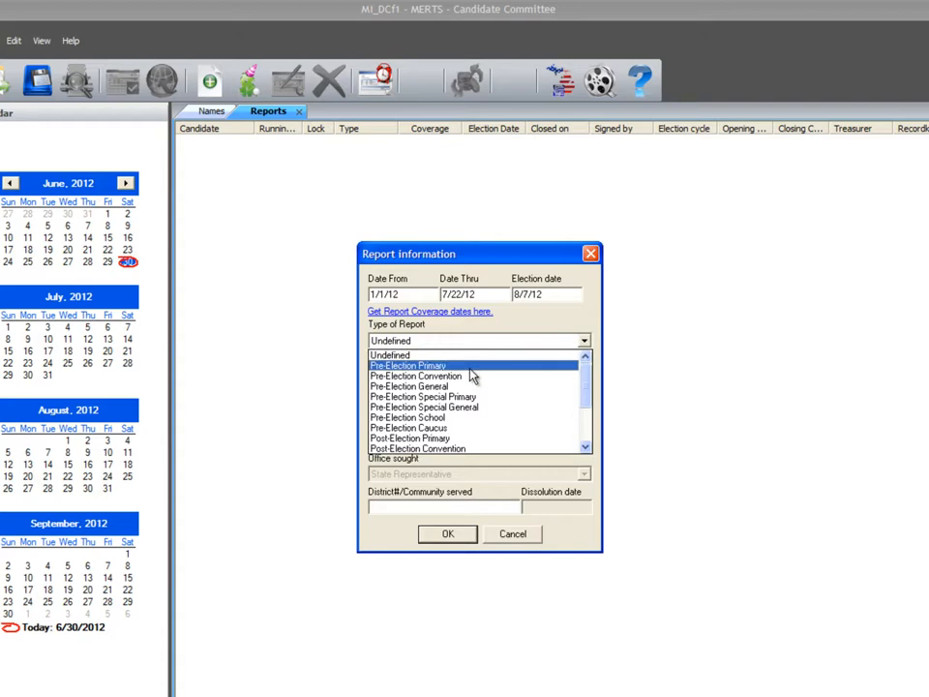
left_click(474, 368)
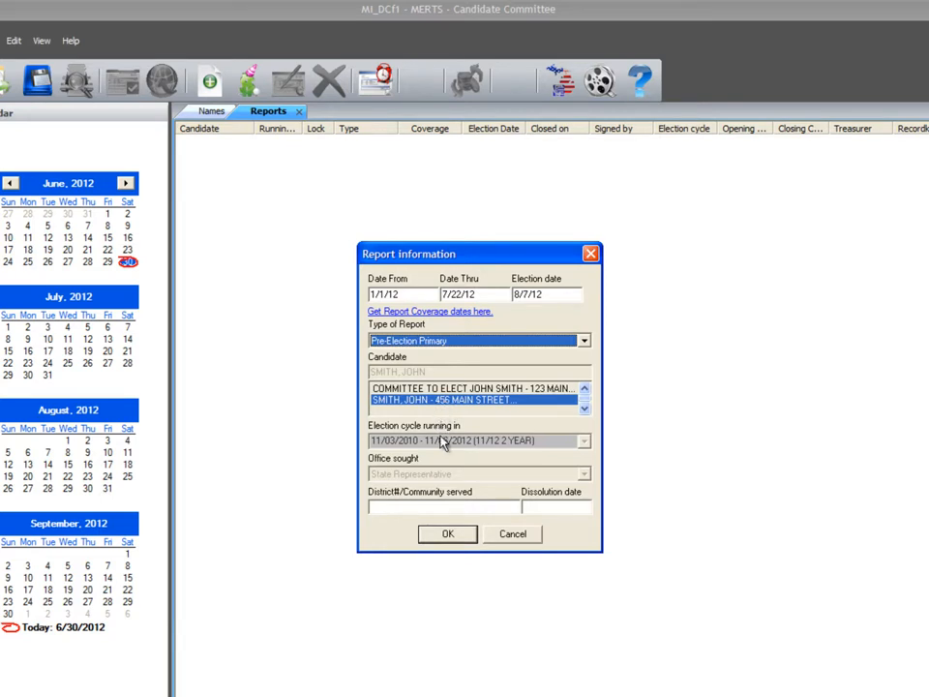
left_click(396, 515)
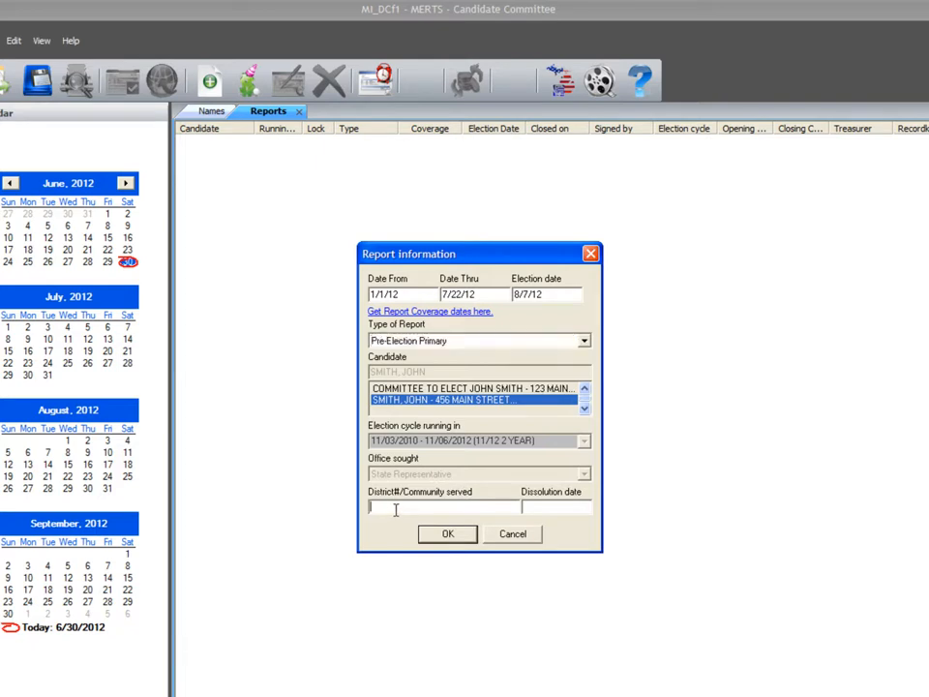
type("12")
left_click(451, 538)
left_click(447, 535)
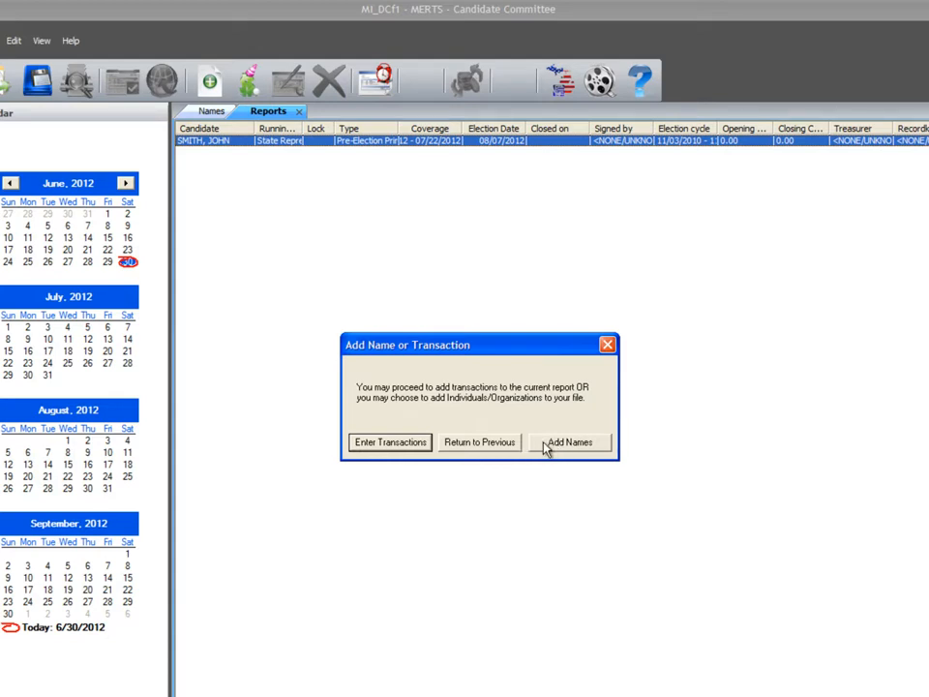
- Choose to add names and create a new entry of type Individual with the person's last and first name
left_click(547, 446)
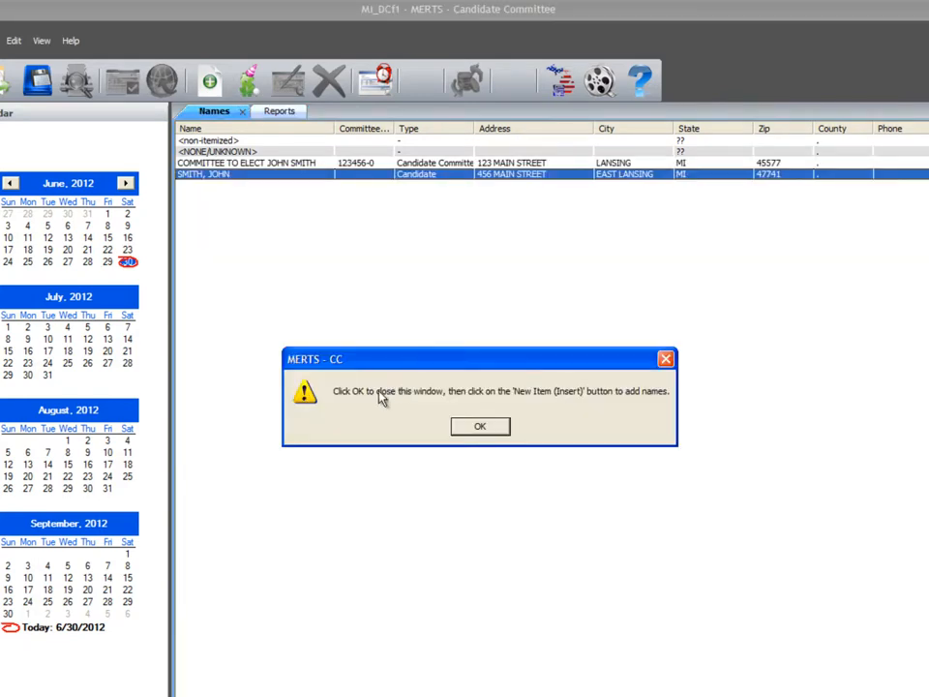
left_click(479, 428)
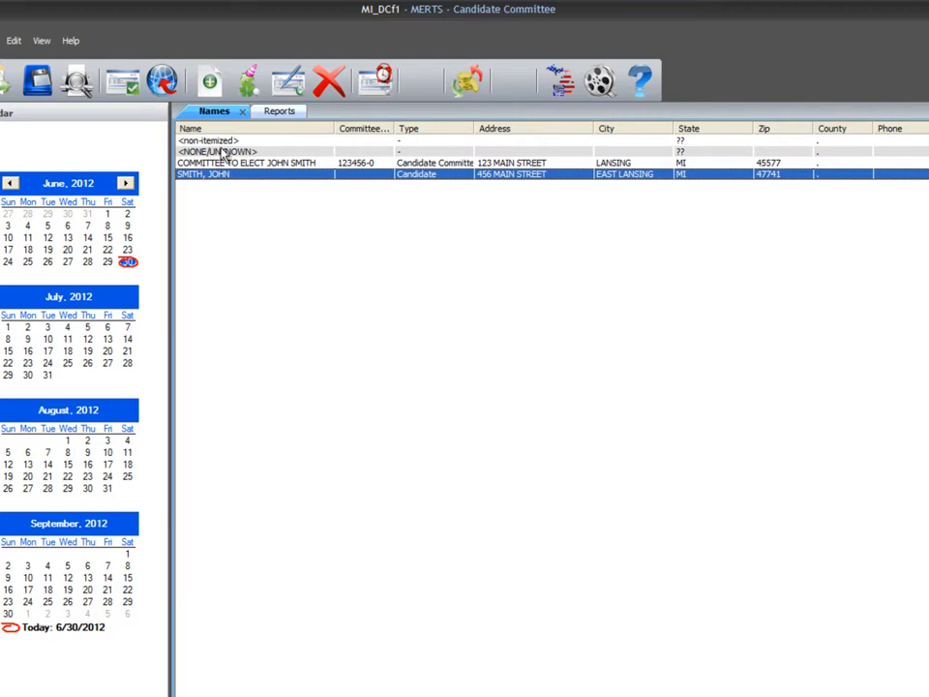
left_click(213, 83)
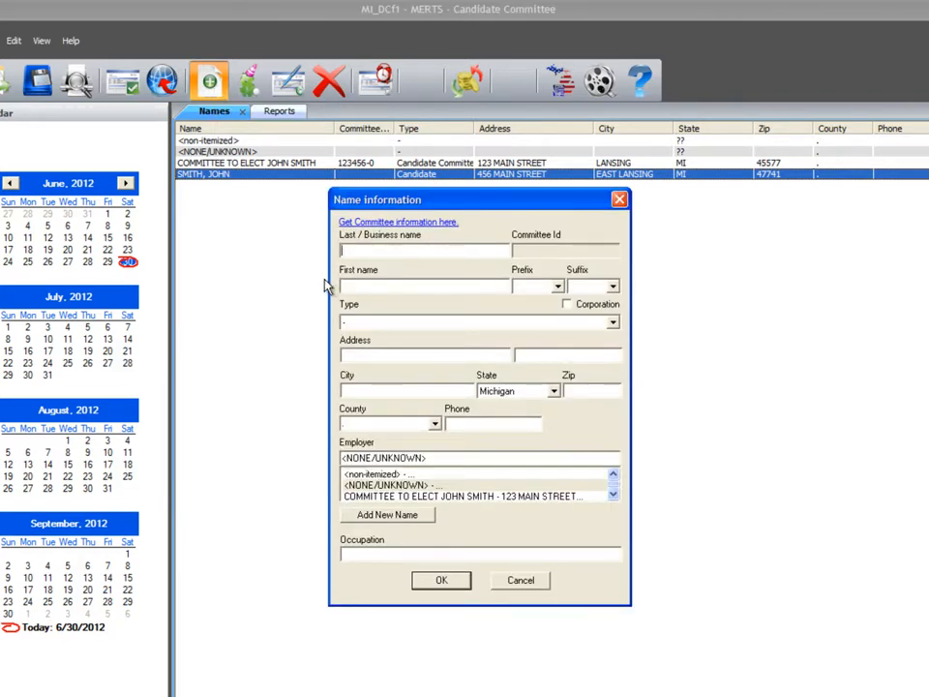
type("SMITH")
left_click(344, 287)
type("JANE")
left_click(613, 324)
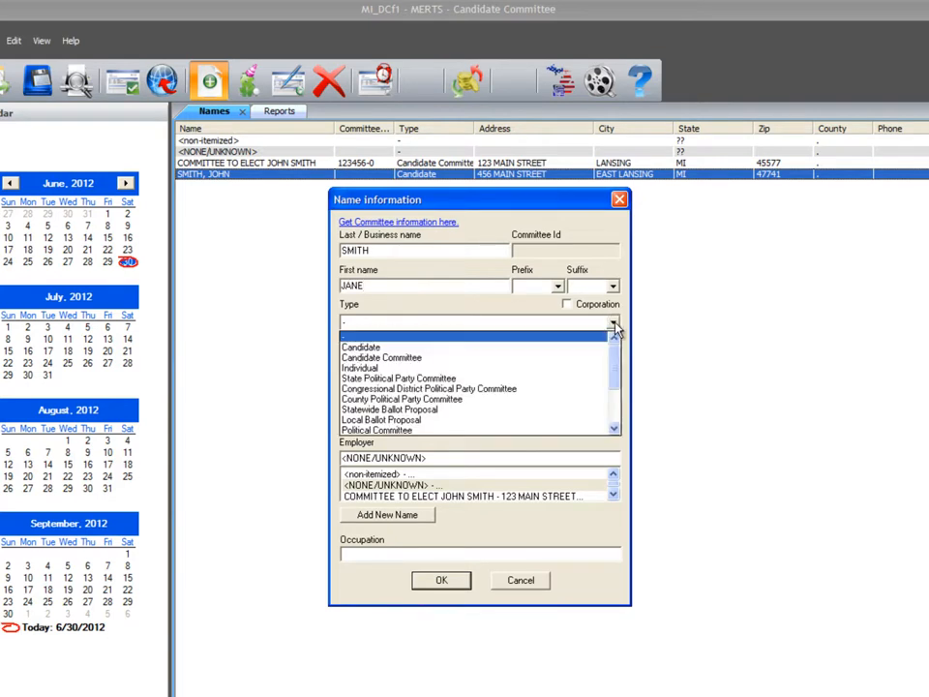
left_click(389, 370)
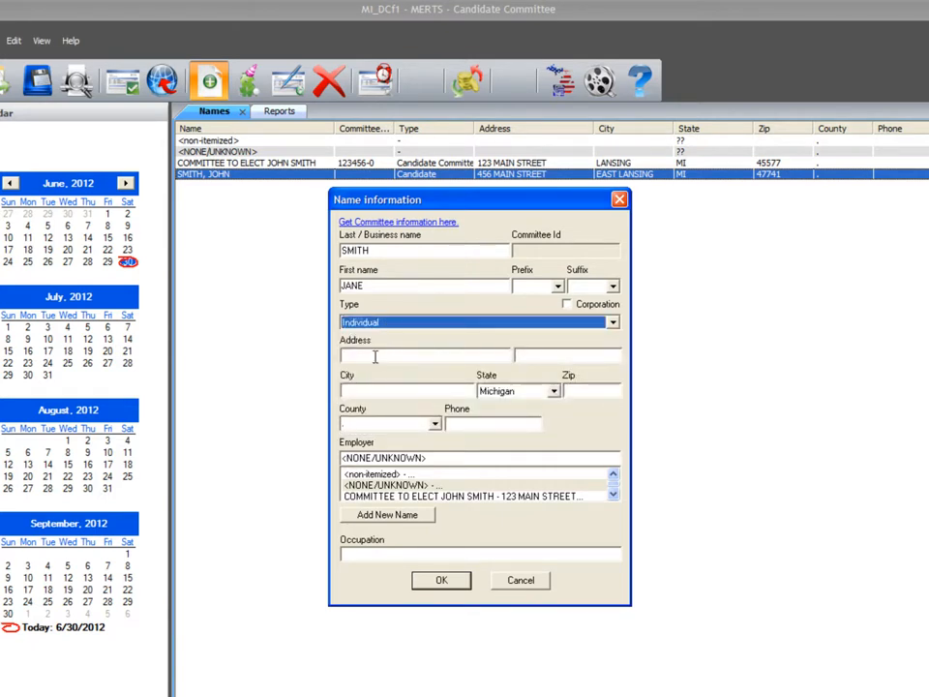
- Fill in the individual's street address, city and zip code
left_click(352, 356)
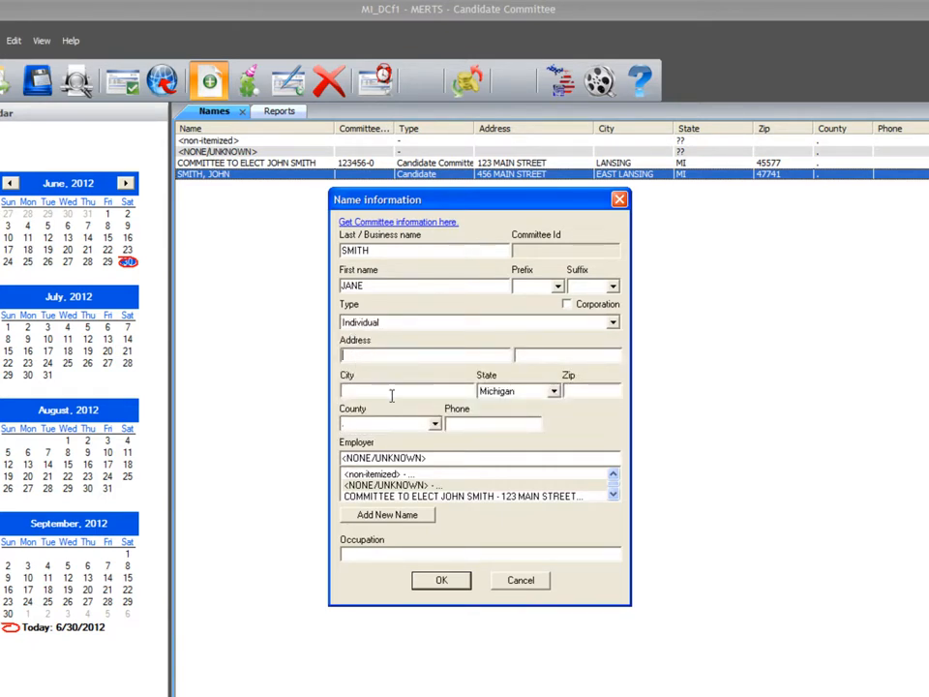
type("456 MAIN STREET")
key("Tab")
type("LANSING")
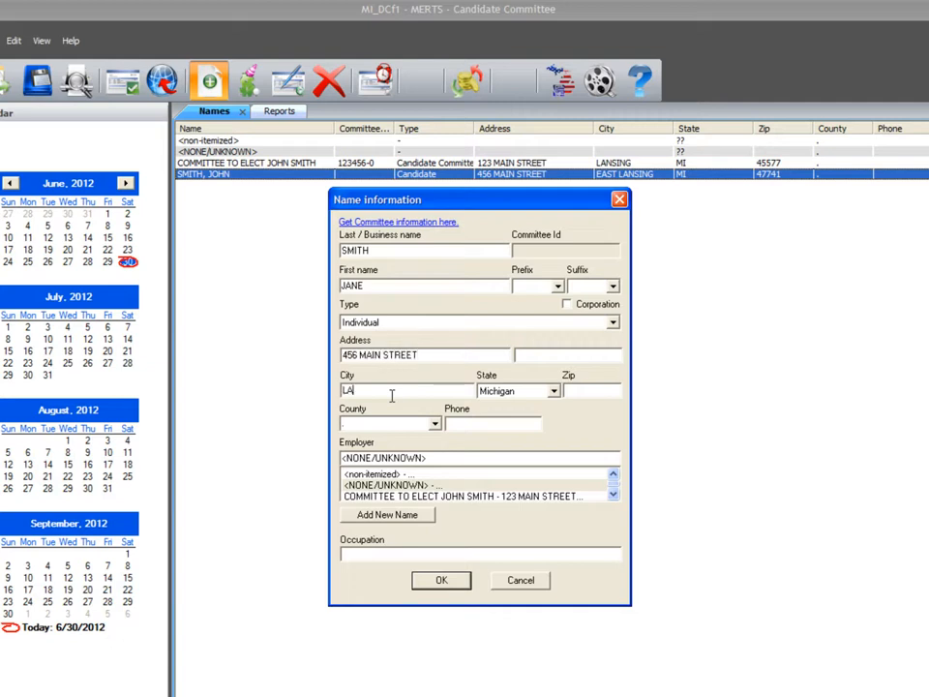
key("Tab")
key("Tab")
type("45774")
- Add a new name for the individual's employer with the business name SMITH HANDY SHOP
left_click(429, 518)
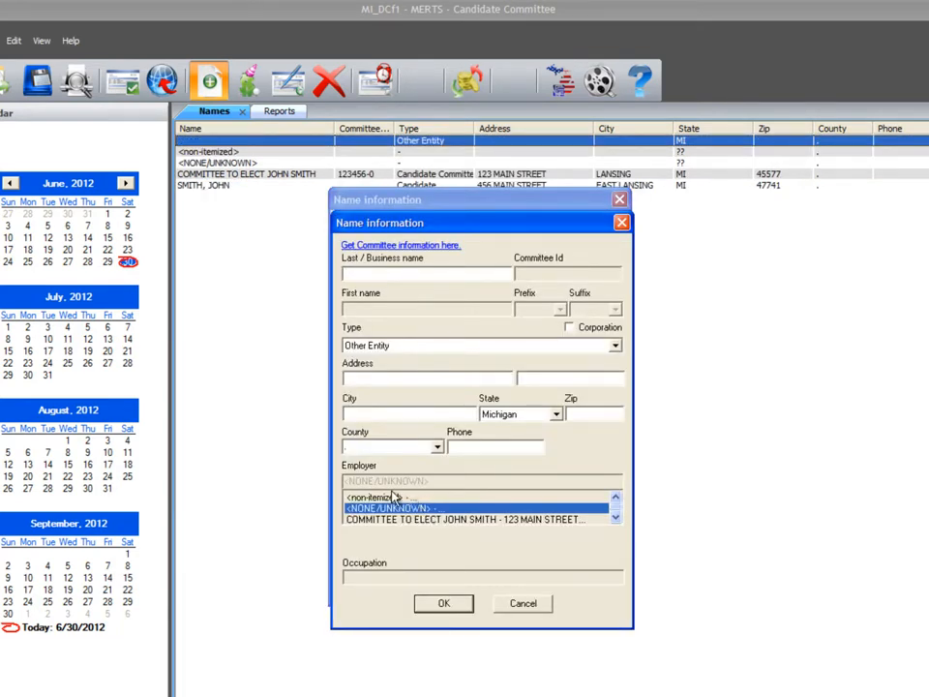
type("SMITH HANDY SHOP")
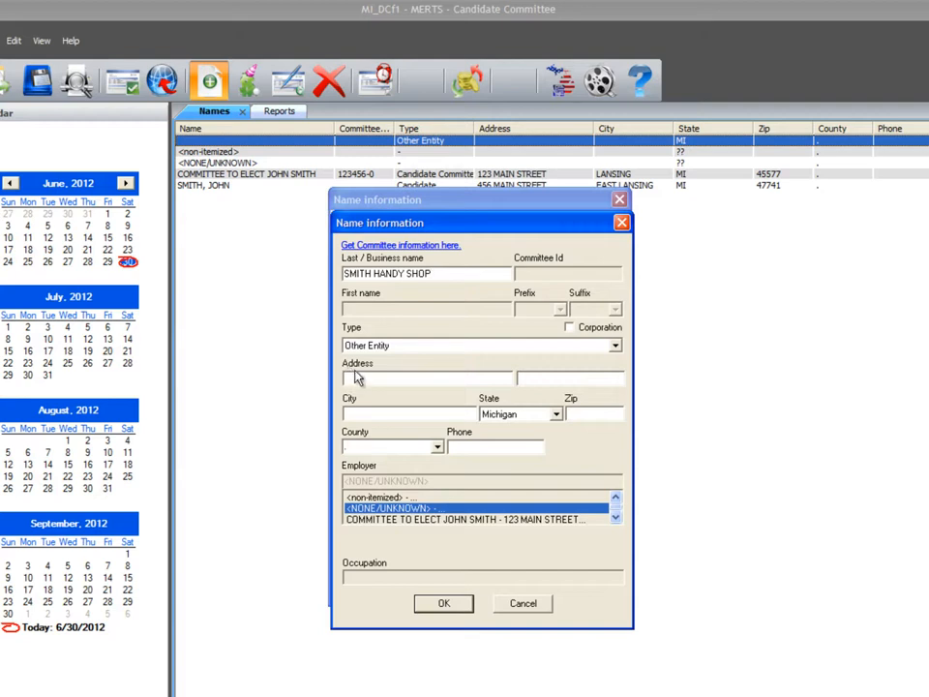
- Fill in the employer's street address, city and zip code, and save the employer entry
left_click(347, 378)
type("87 PLUMBER LANE")
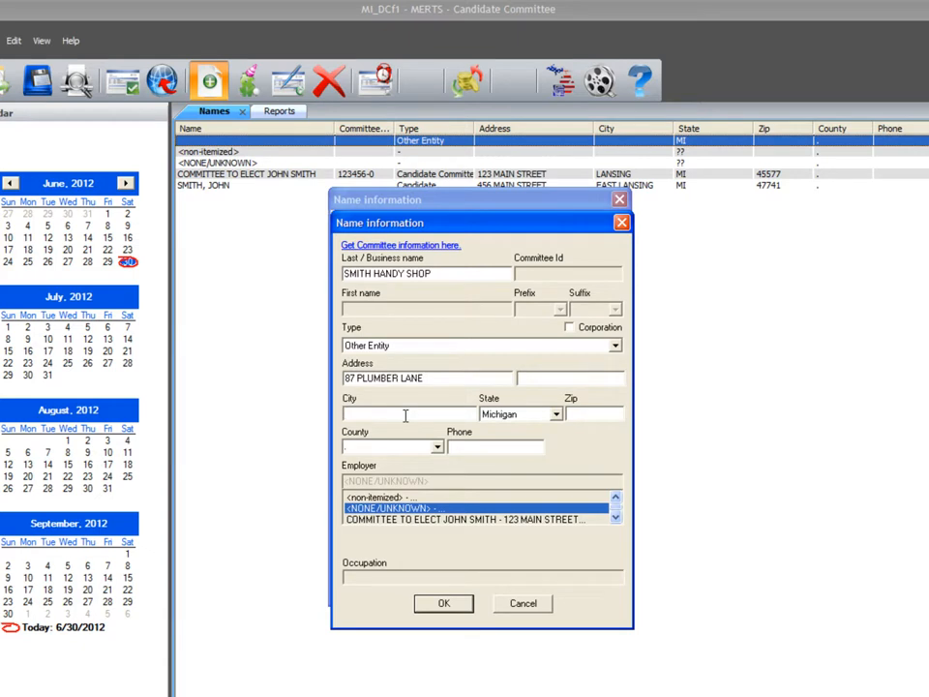
type("MASON")
key("Tab")
key("Tab")
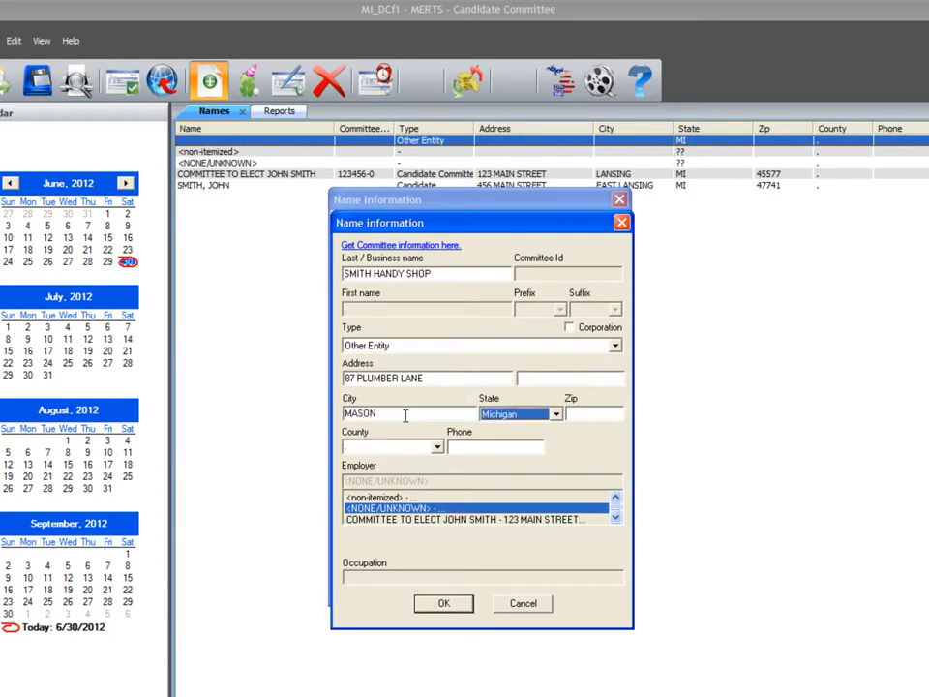
type("57741")
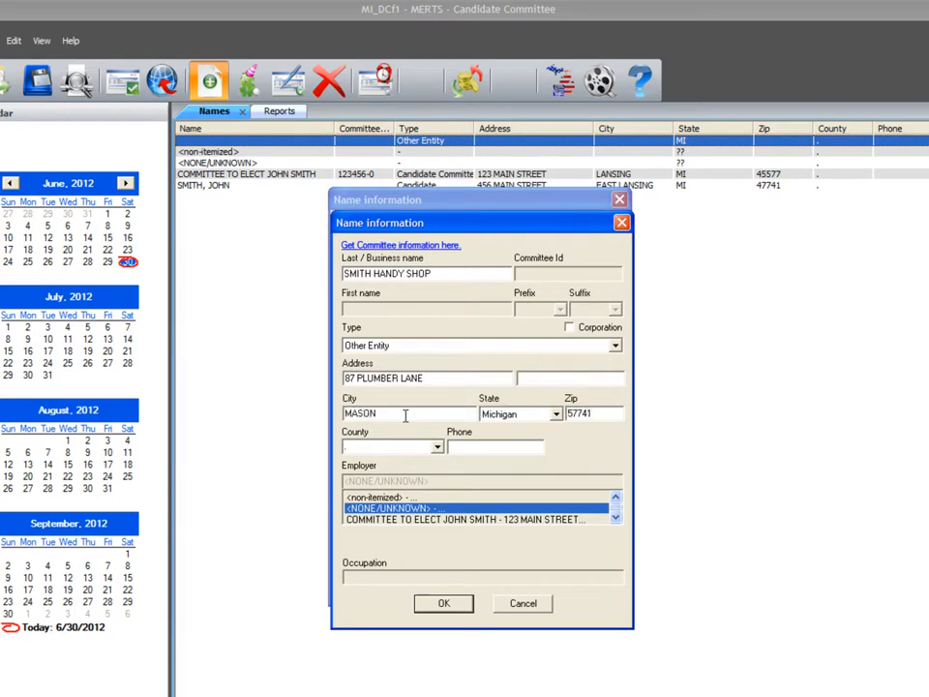
left_click(428, 604)
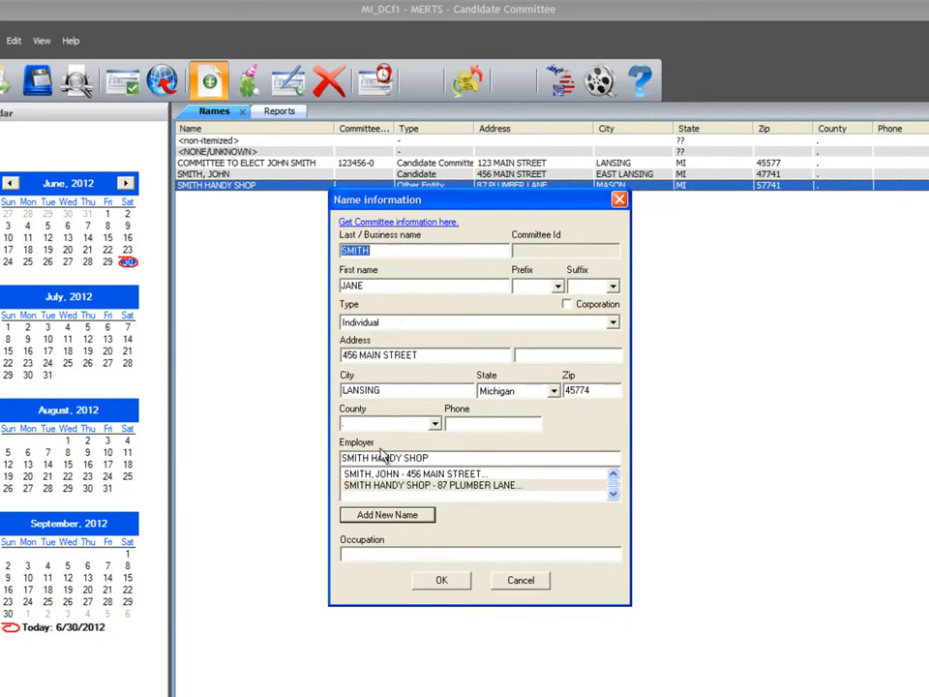
- Set the individual's occupation to OWNER and save the name entry
left_click(381, 556)
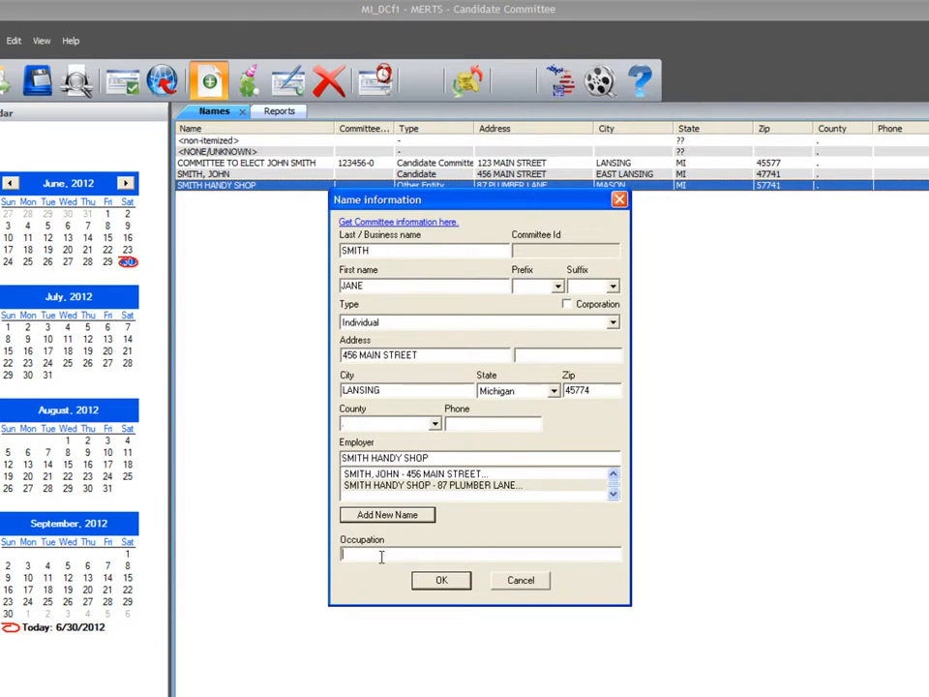
type("OWNER")
left_click(453, 585)
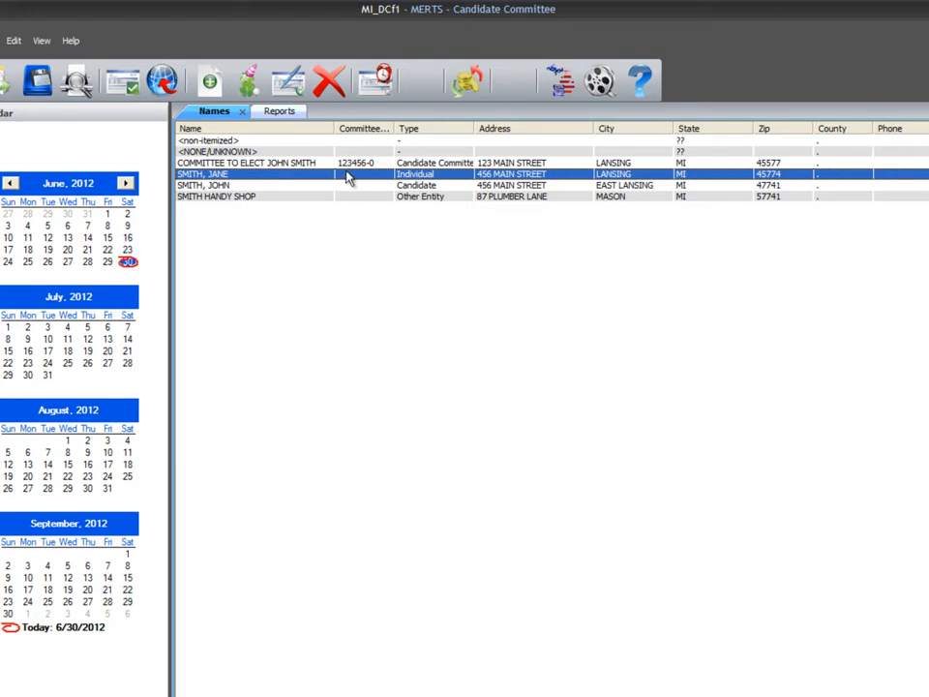
- Save the committee file to the Desktop as SMITH REP MERTS FILE
left_click(41, 83)
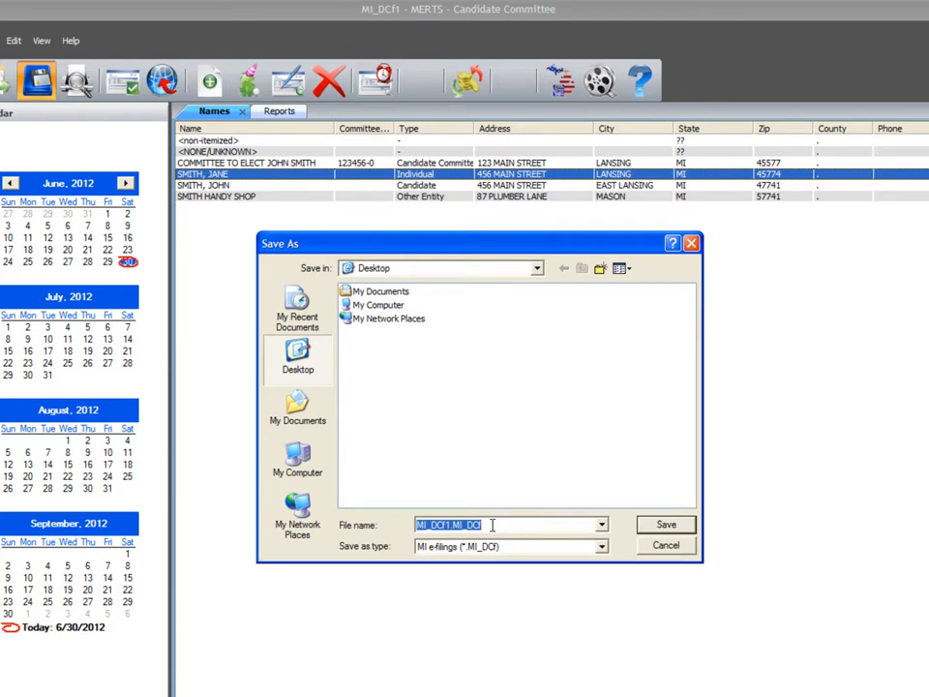
type("SMITH REP MIERTS")
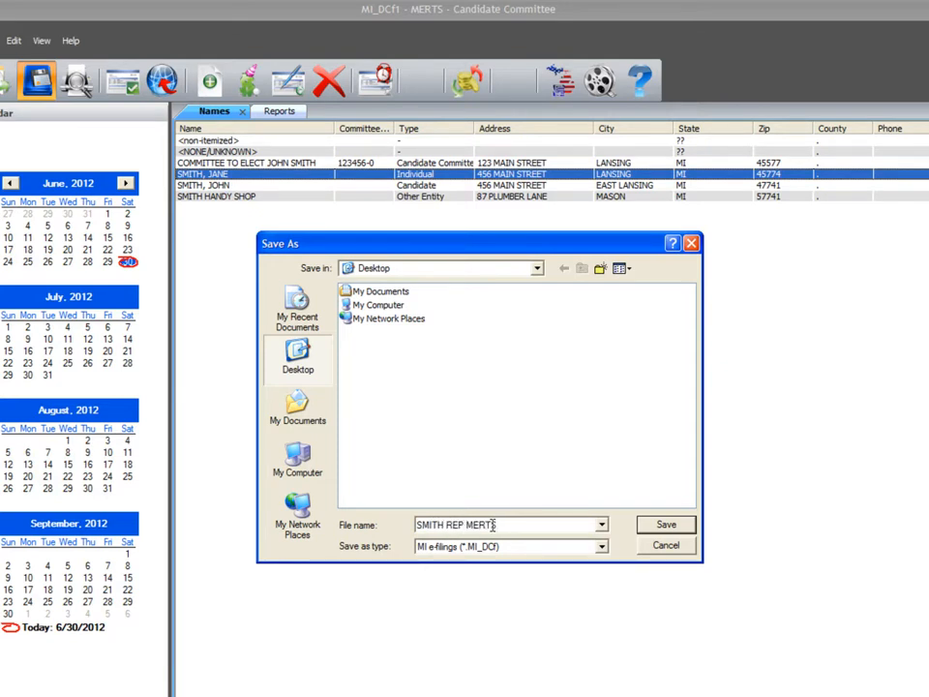
type(" FILE")
left_click(664, 527)
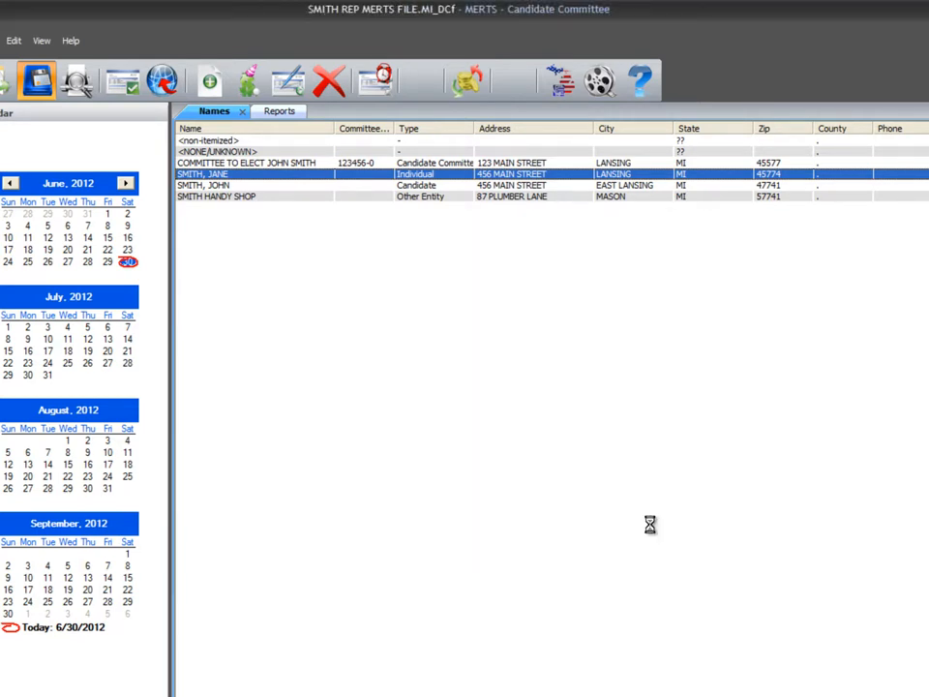